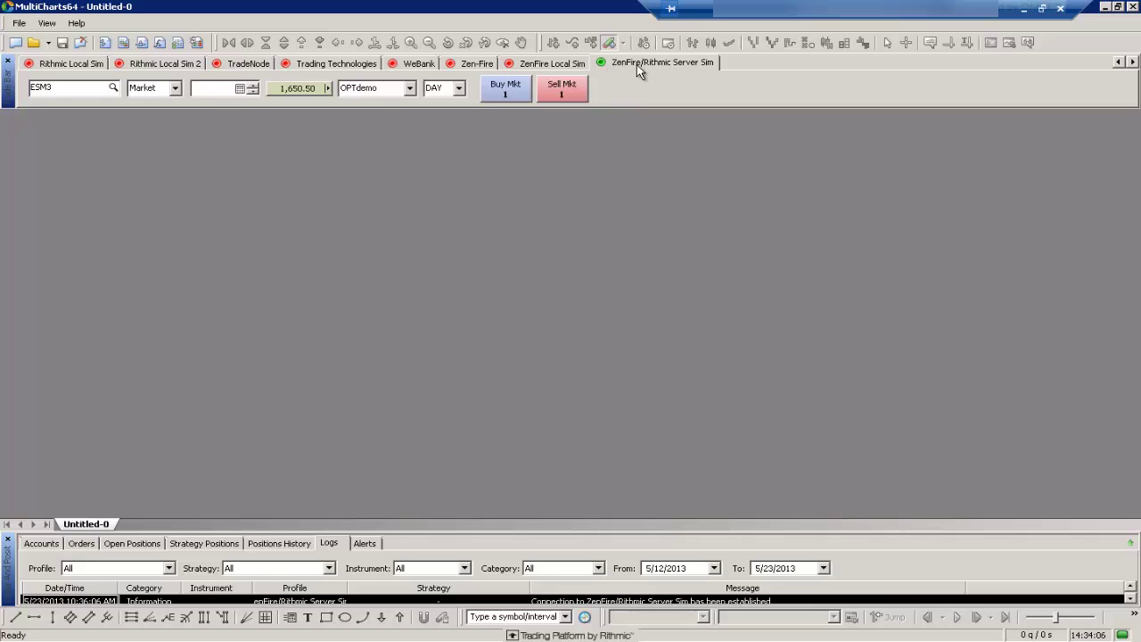
- Leave the ZenFire/Rithmic Server Sim connection unchanged and start a new chart window
{"action": "right_click", "coordinate": [636, 66]}
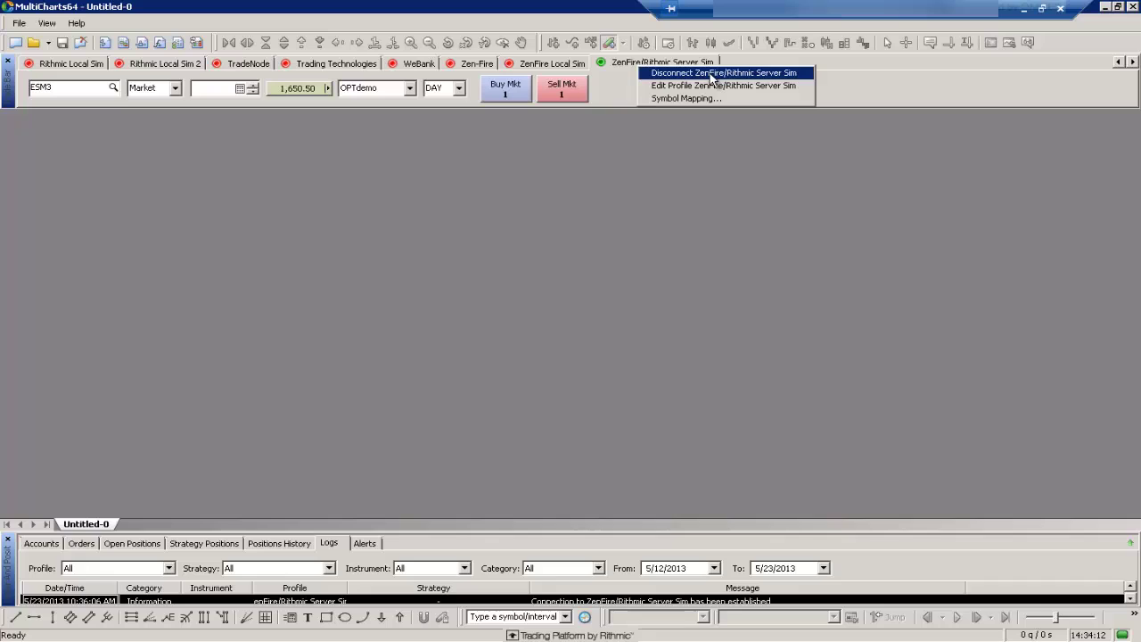
{"action": "left_click", "coordinate": [831, 267]}
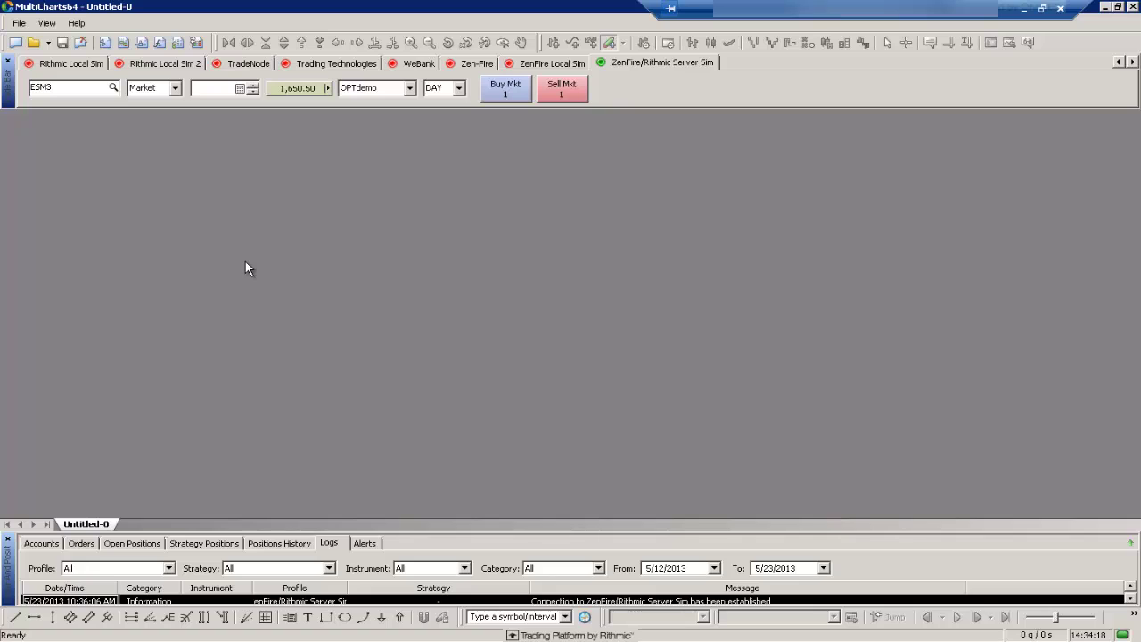
{"action": "left_click", "coordinate": [20, 24]}
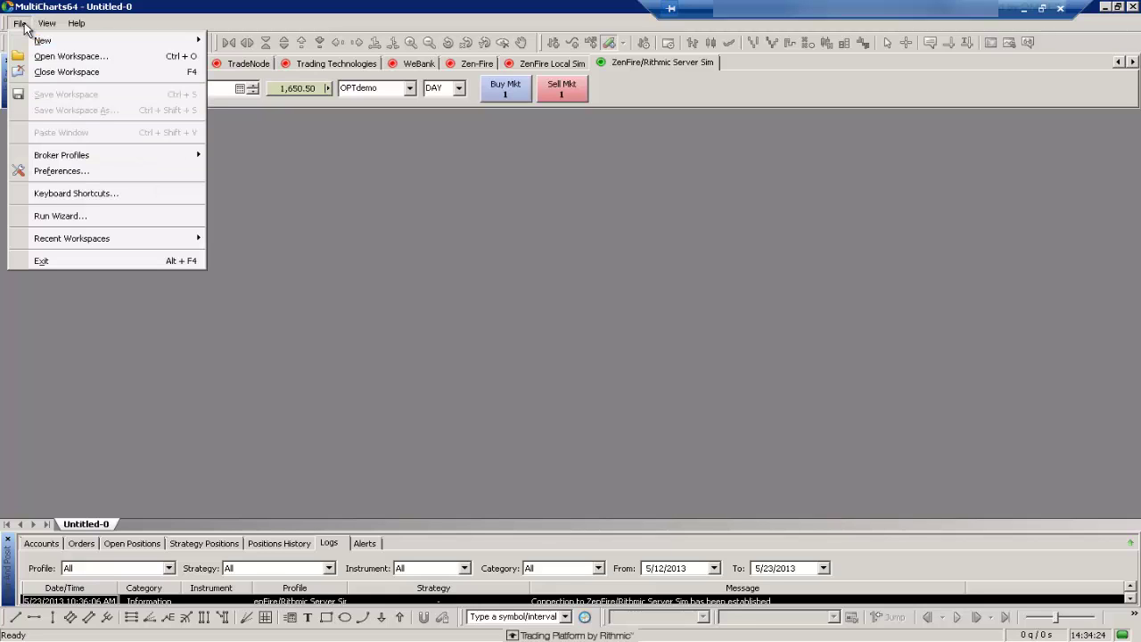
{"action": "mouse_move", "coordinate": [73, 45]}
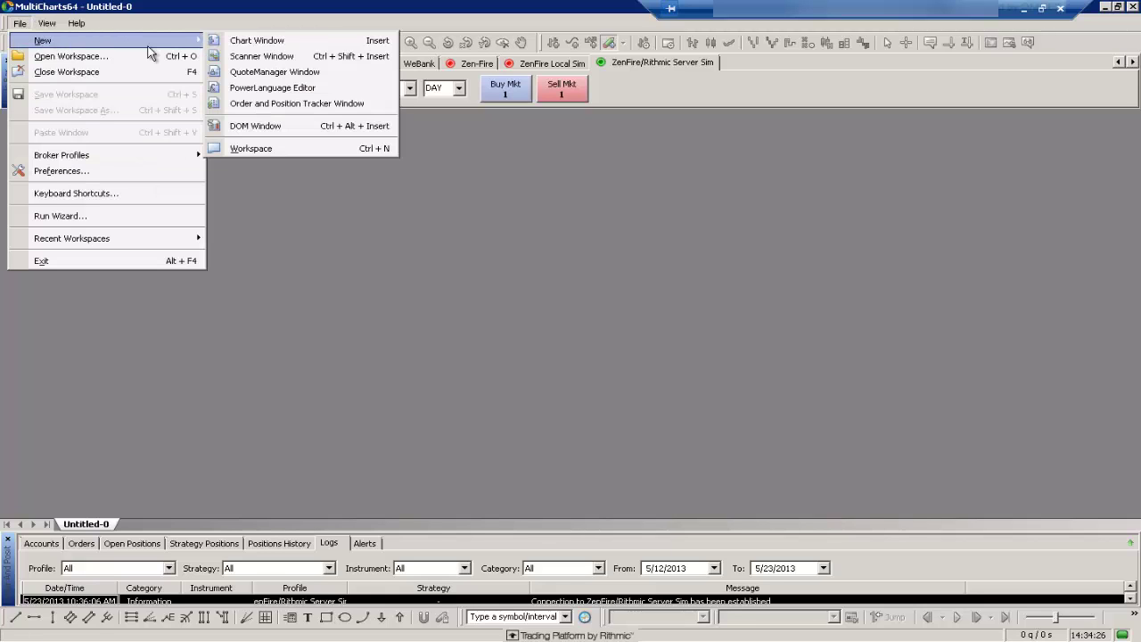
{"action": "left_click", "coordinate": [294, 41]}
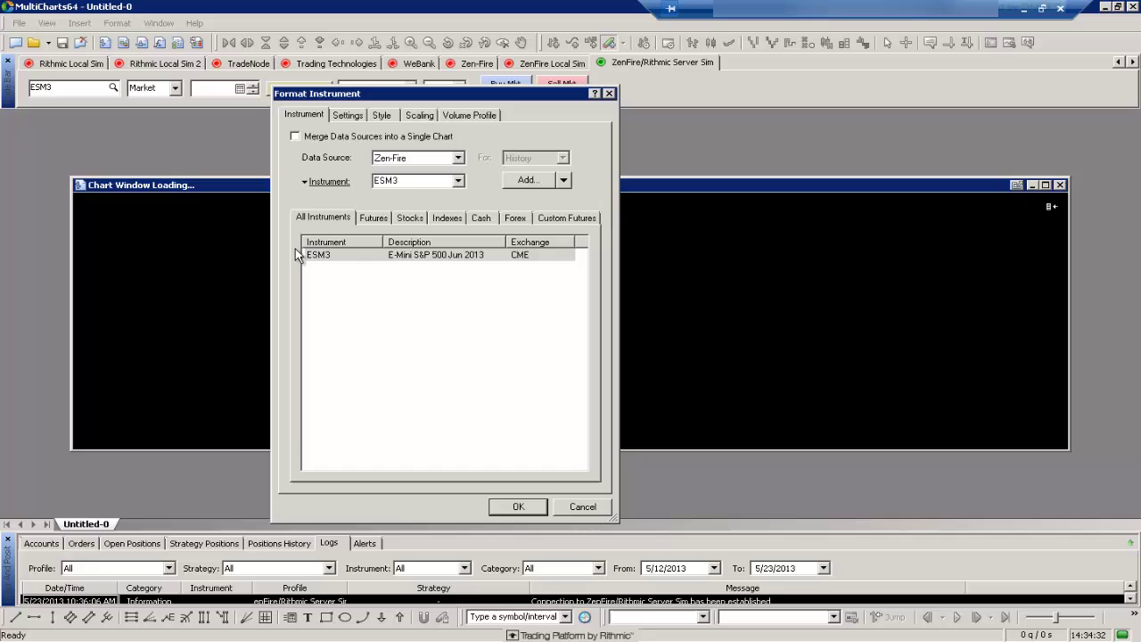
- Load ESM3 from the Zen-Fire data source into the new chart
{"action": "left_click", "coordinate": [353, 256]}
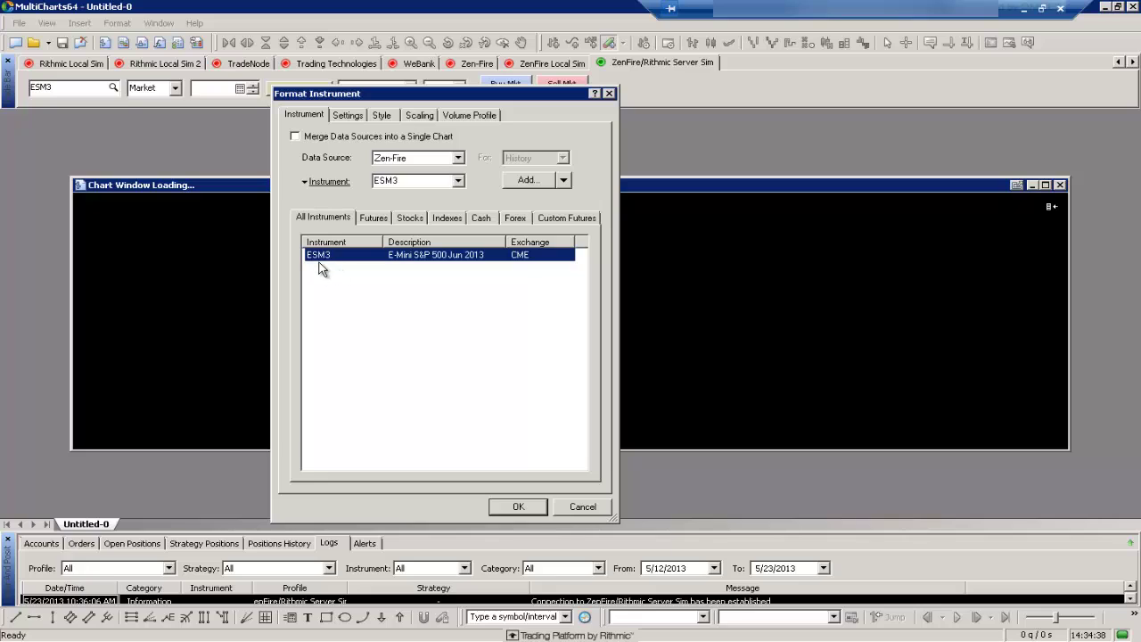
{"action": "left_click", "coordinate": [458, 158]}
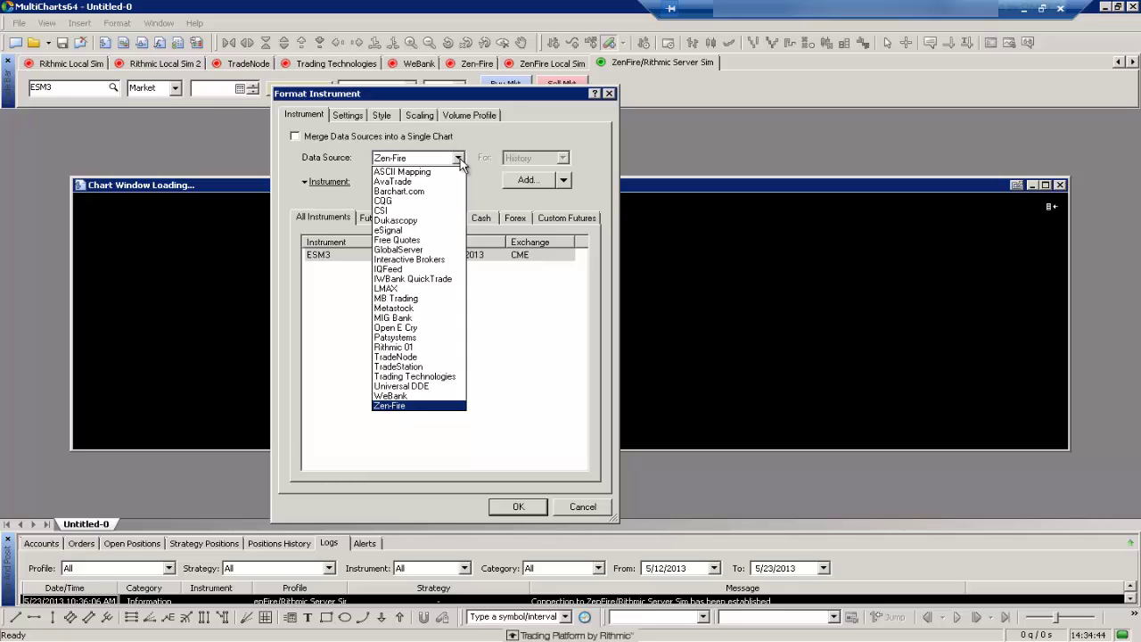
{"action": "left_click", "coordinate": [411, 406]}
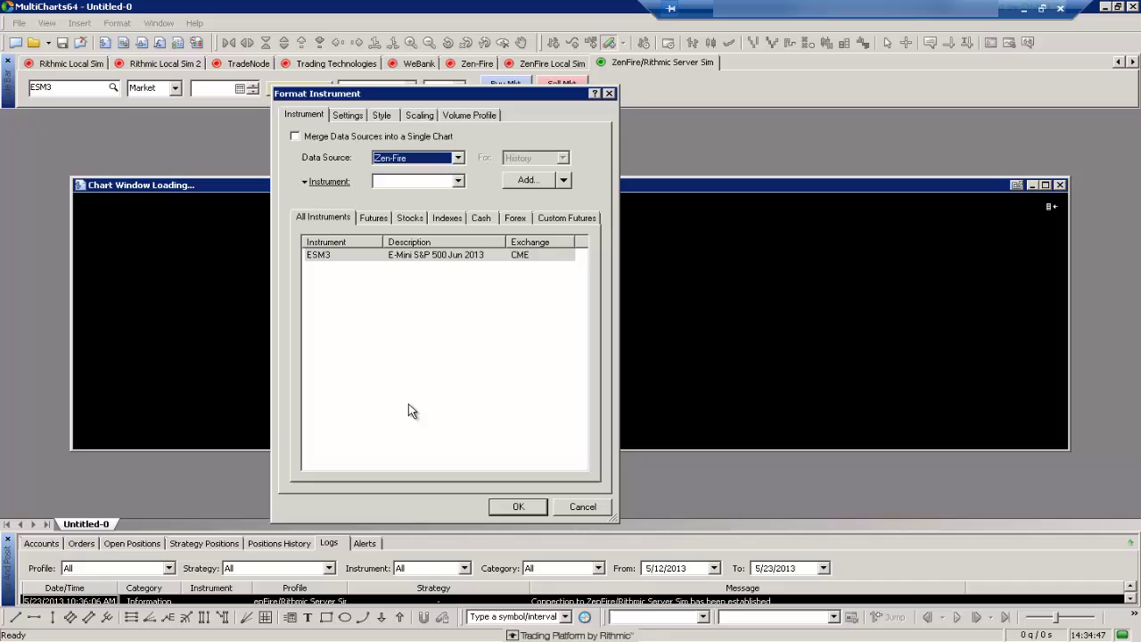
{"action": "left_click", "coordinate": [521, 507]}
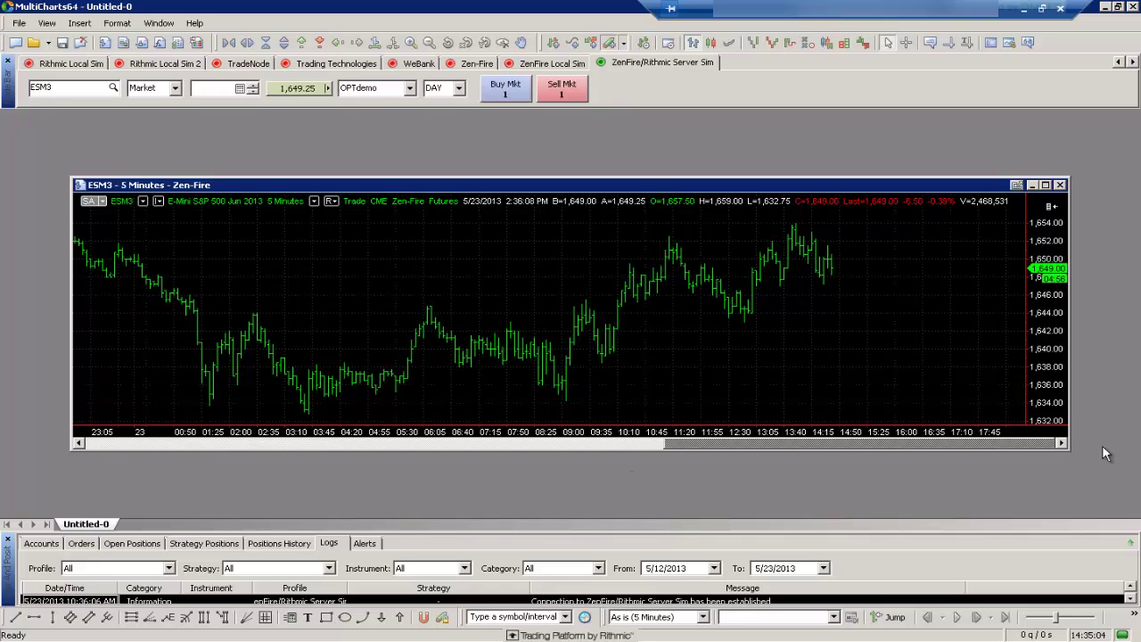
- Narrow the ESM3 chart window, then maximize it to fill the workspace
{"action": "left_click_drag", "start_coordinate": [1071, 452], "coordinate": [680, 485]}
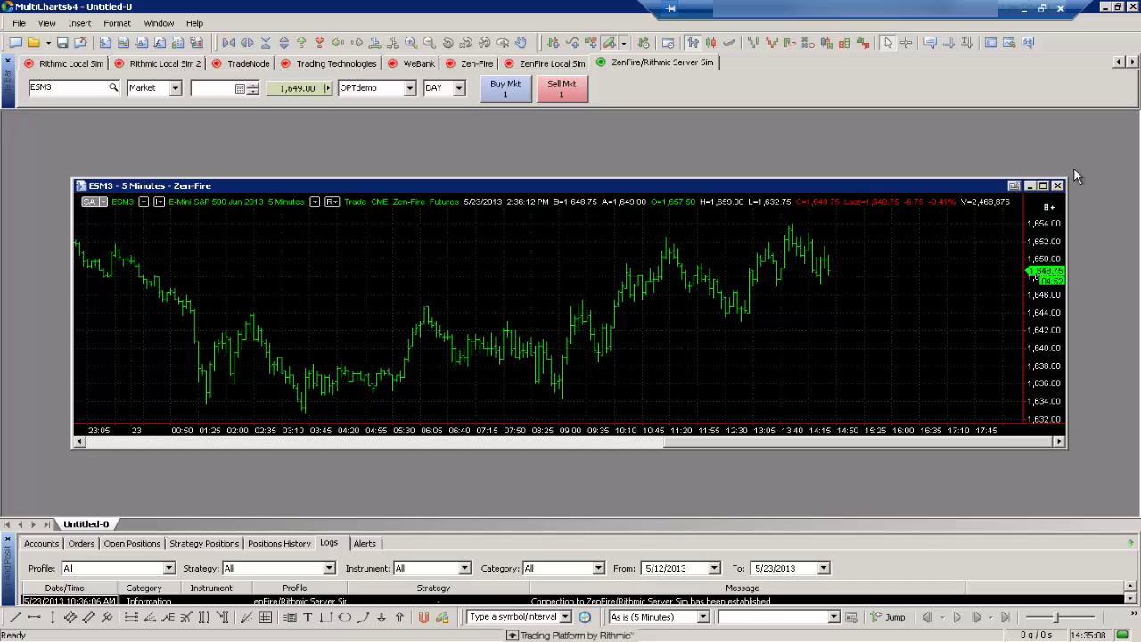
{"action": "left_click", "coordinate": [1042, 185]}
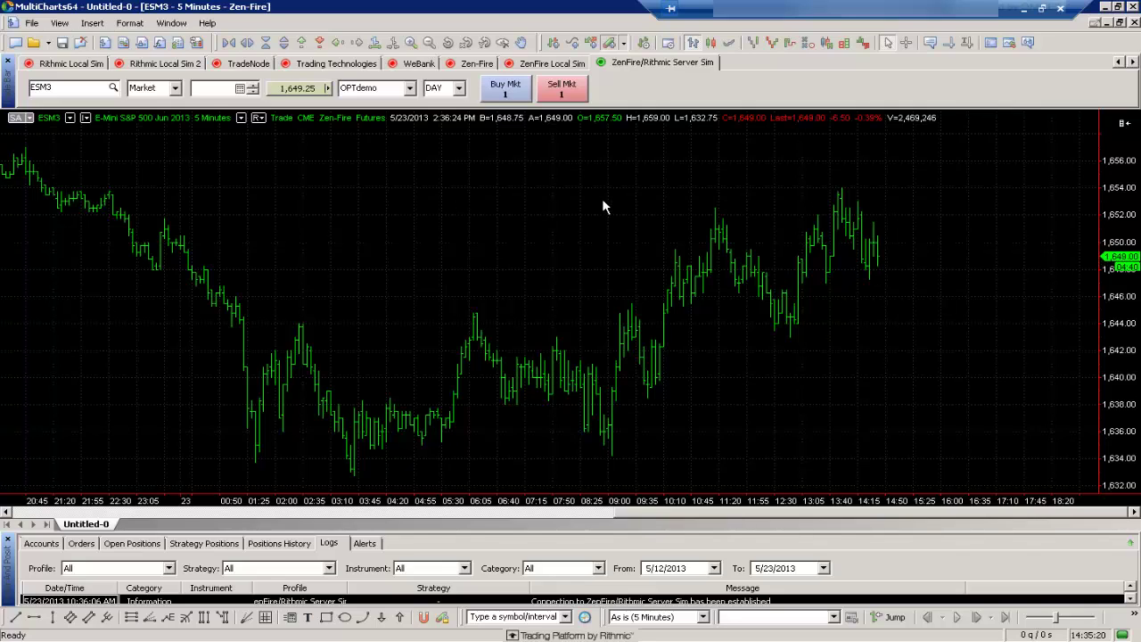
{"action": "left_click", "coordinate": [1120, 24]}
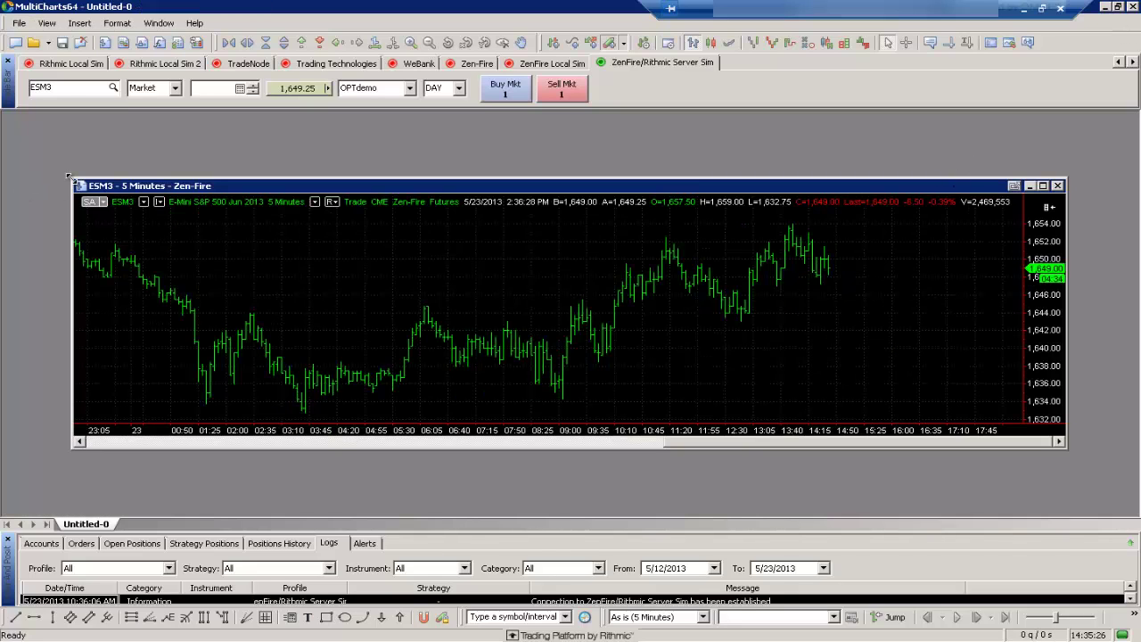
{"action": "left_click_drag", "start_coordinate": [72, 179], "coordinate": [483, 150]}
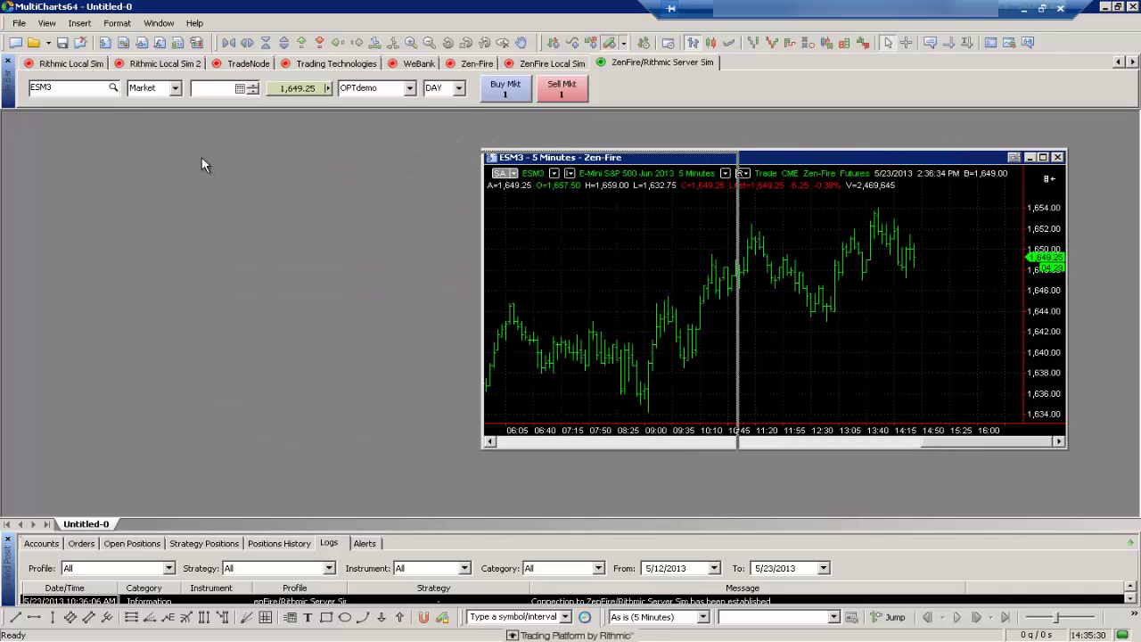
{"action": "left_click_drag", "start_coordinate": [209, 156], "coordinate": [210, 159]}
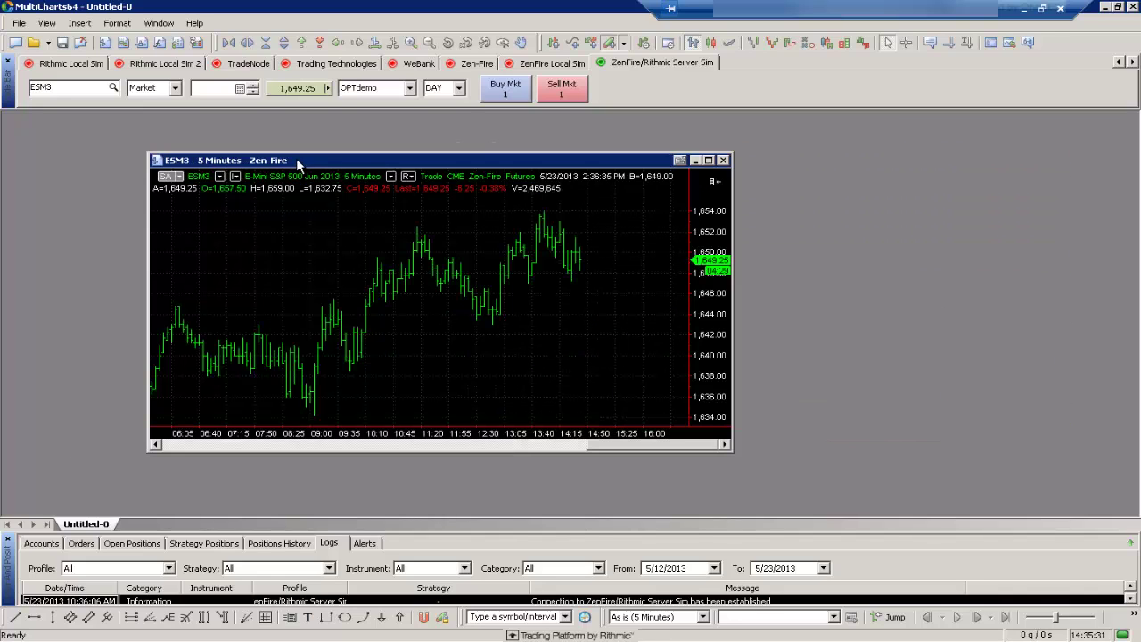
{"action": "left_click", "coordinate": [708, 161]}
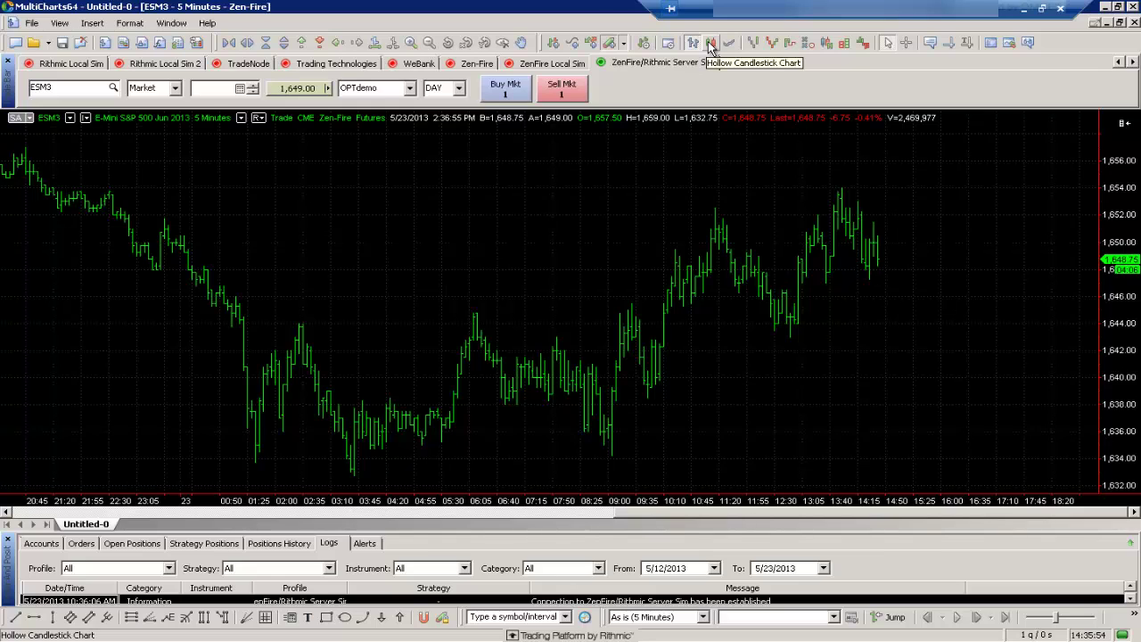
- Set the ESM3 chart type to solid Candlestick in the Format Instruments Style settings
{"action": "left_click", "coordinate": [711, 45]}
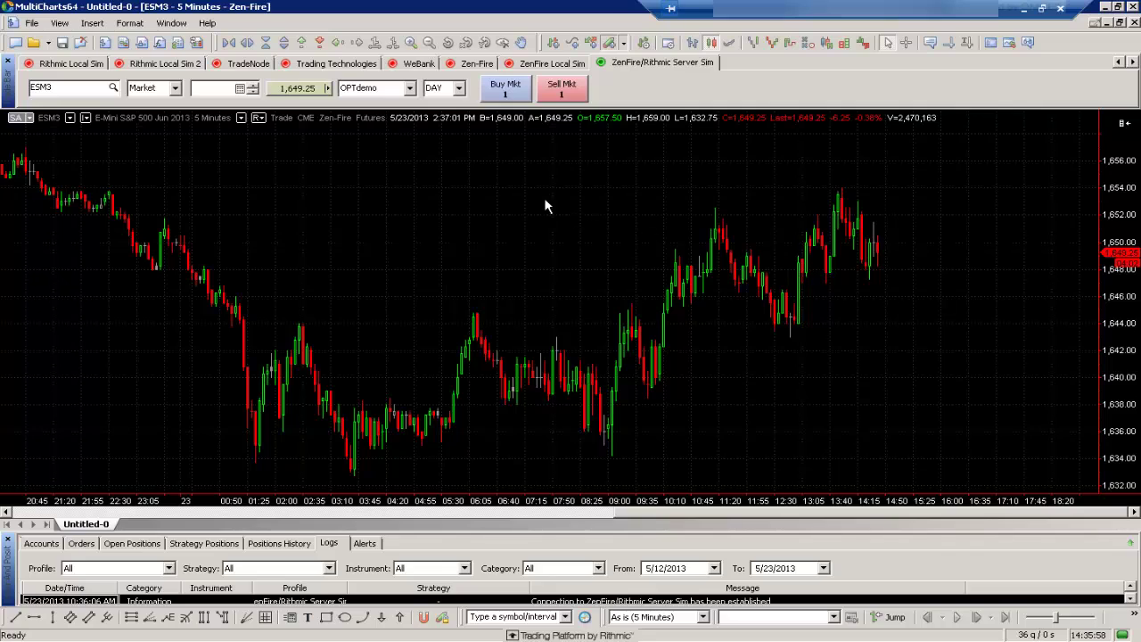
{"action": "right_click", "coordinate": [389, 179]}
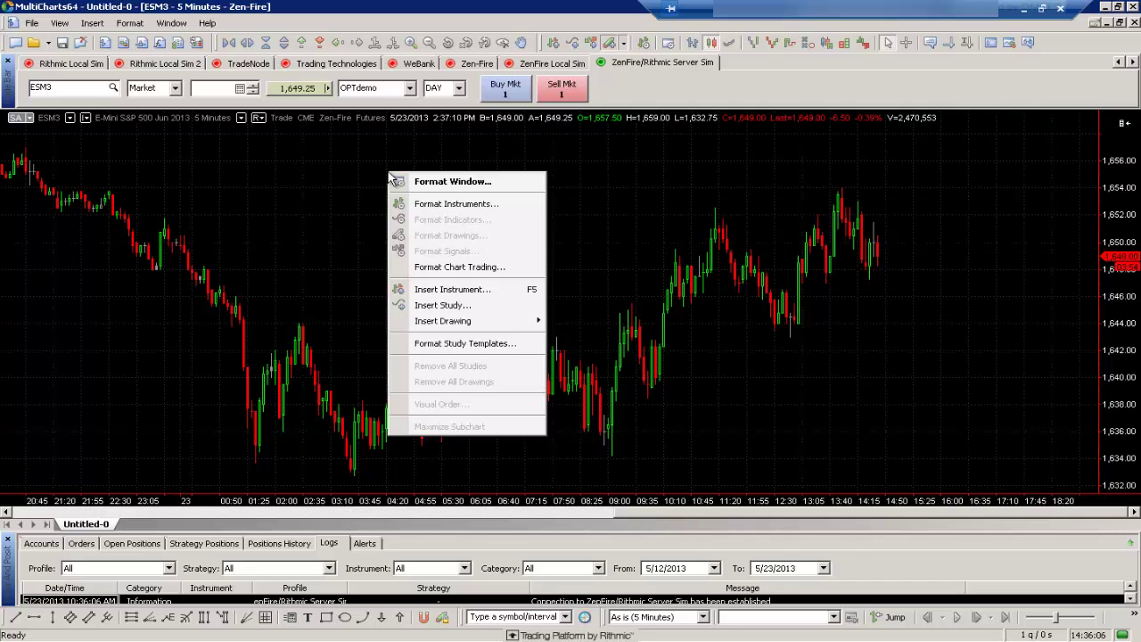
{"action": "left_click", "coordinate": [520, 204]}
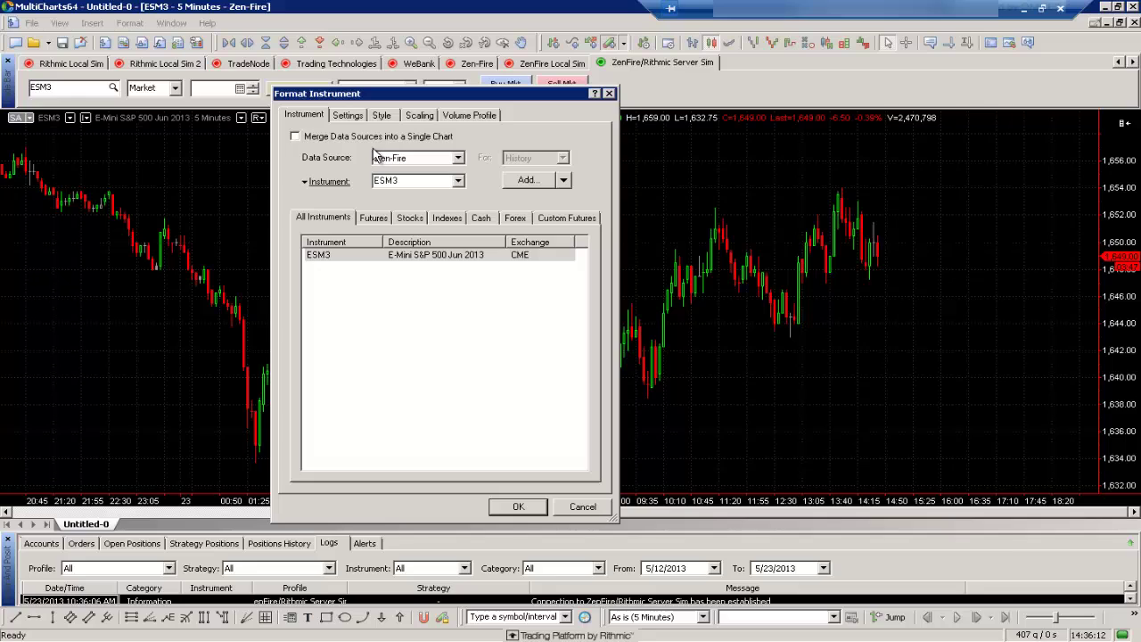
{"action": "left_click", "coordinate": [383, 116]}
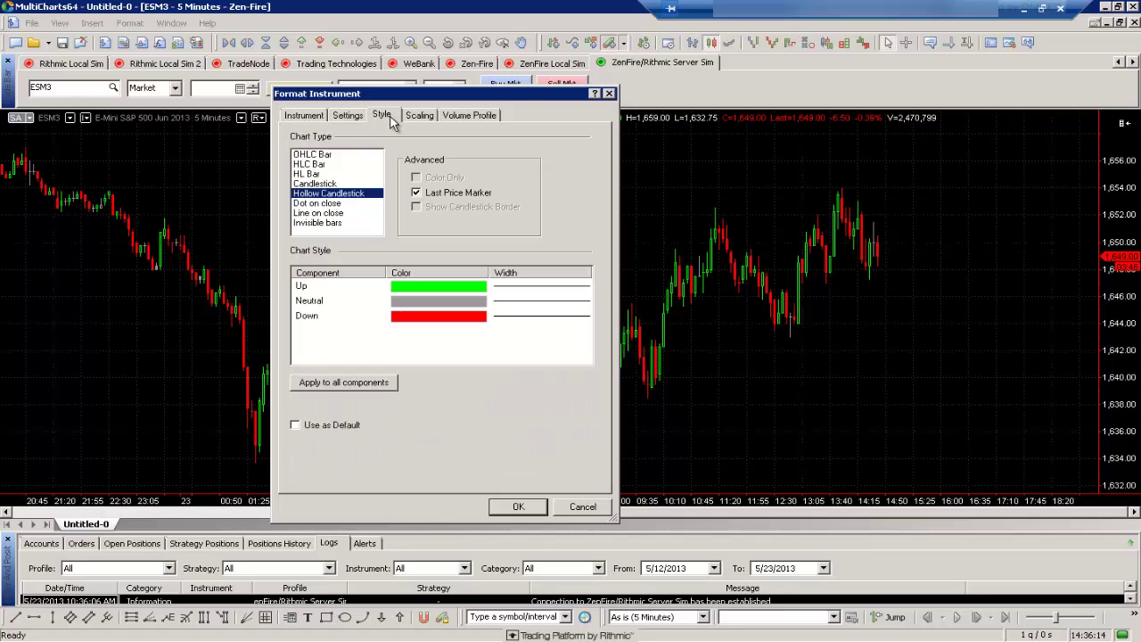
{"action": "left_click", "coordinate": [339, 183]}
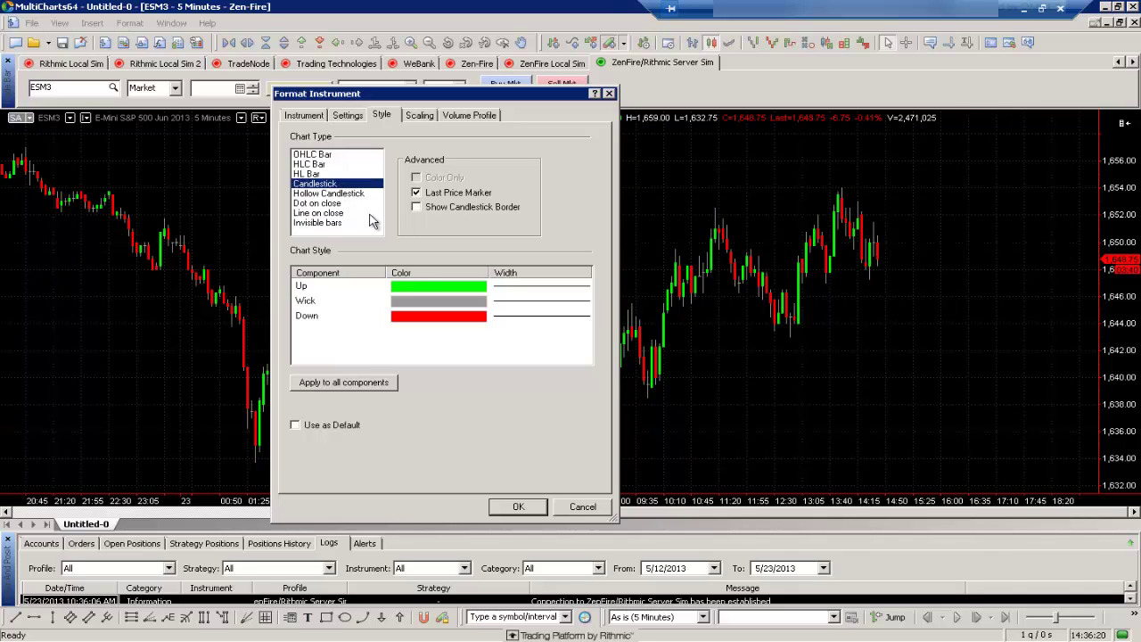
{"action": "left_click", "coordinate": [518, 507]}
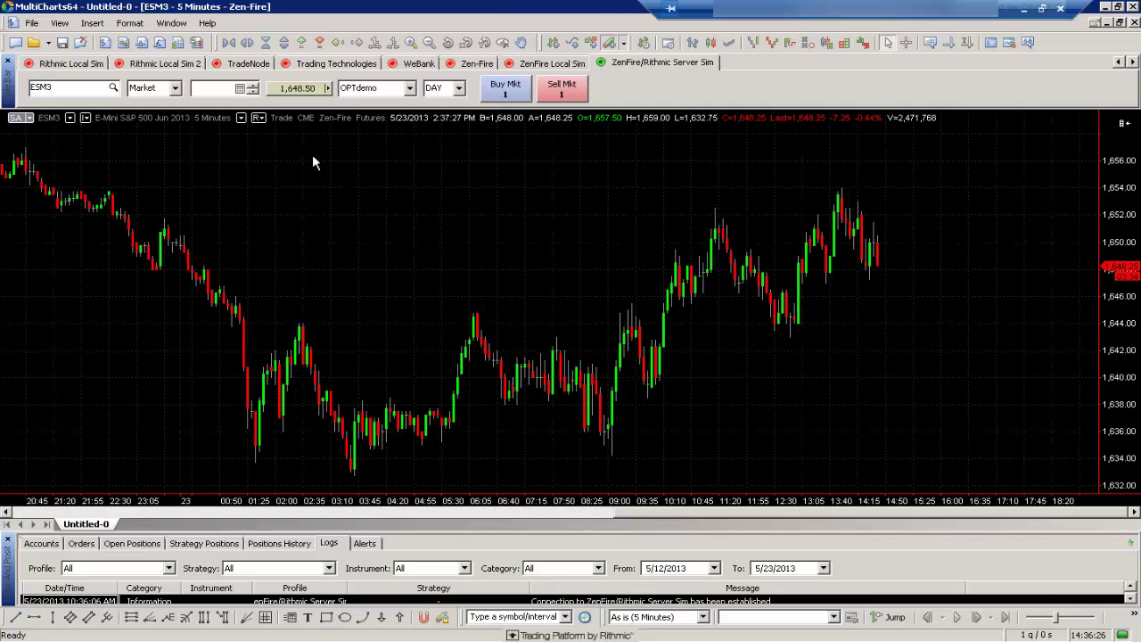
- Change the ESM3 chart resolution from 5 to 1 Minute, keeping the Regular chart type
{"action": "right_click", "coordinate": [279, 148]}
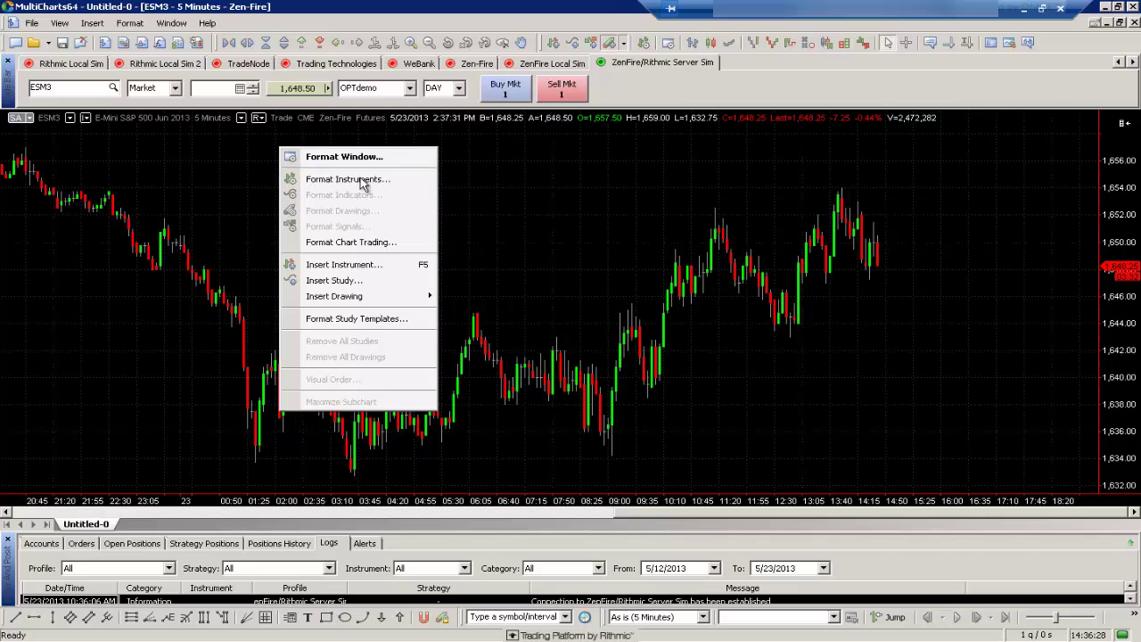
{"action": "left_click", "coordinate": [402, 181]}
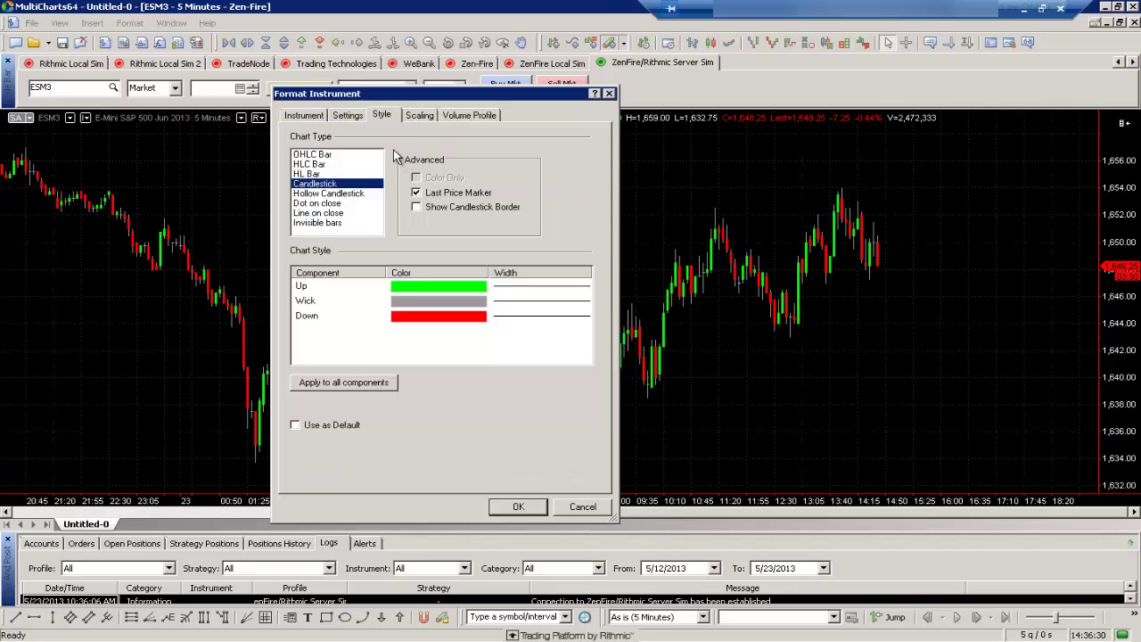
{"action": "left_click", "coordinate": [352, 121]}
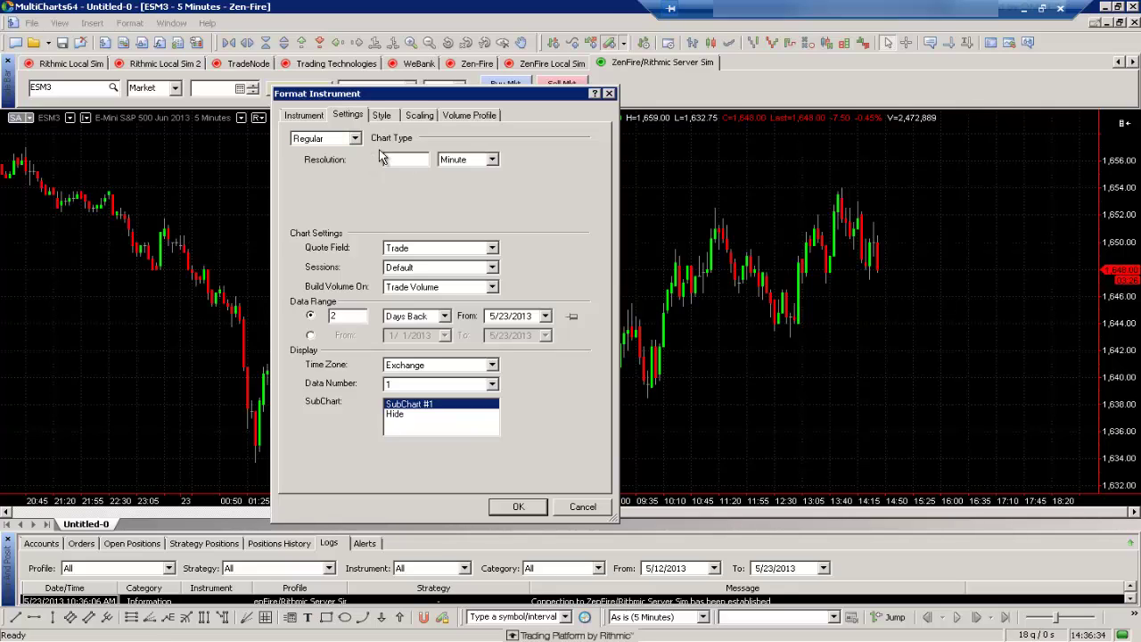
{"action": "left_click", "coordinate": [354, 140]}
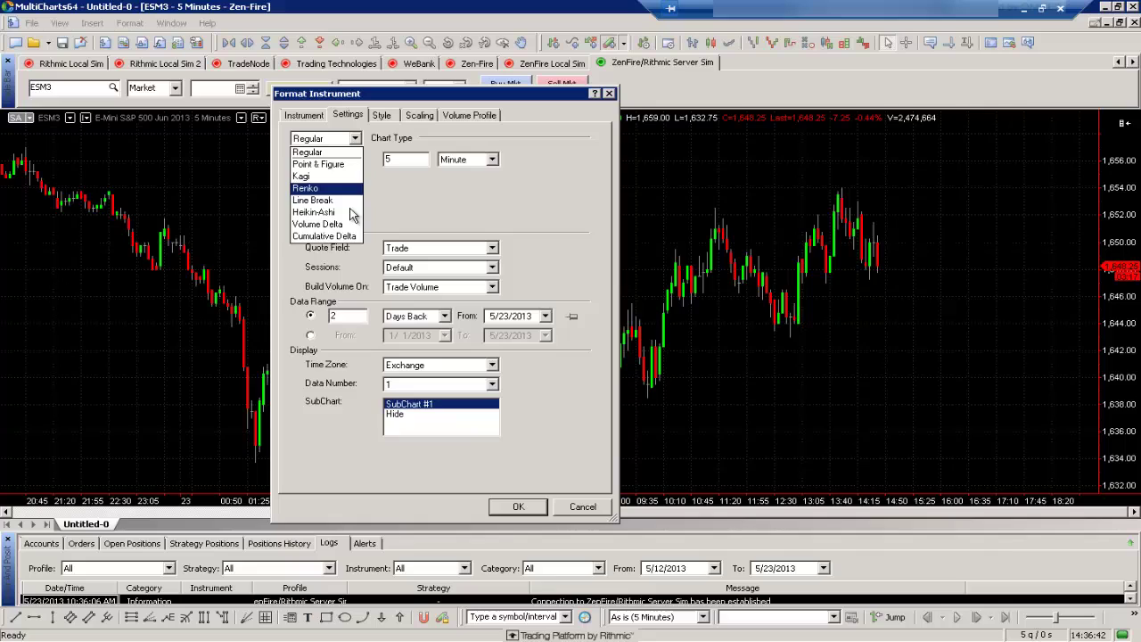
{"action": "left_click", "coordinate": [311, 153]}
{"action": "left_click", "coordinate": [409, 159]}
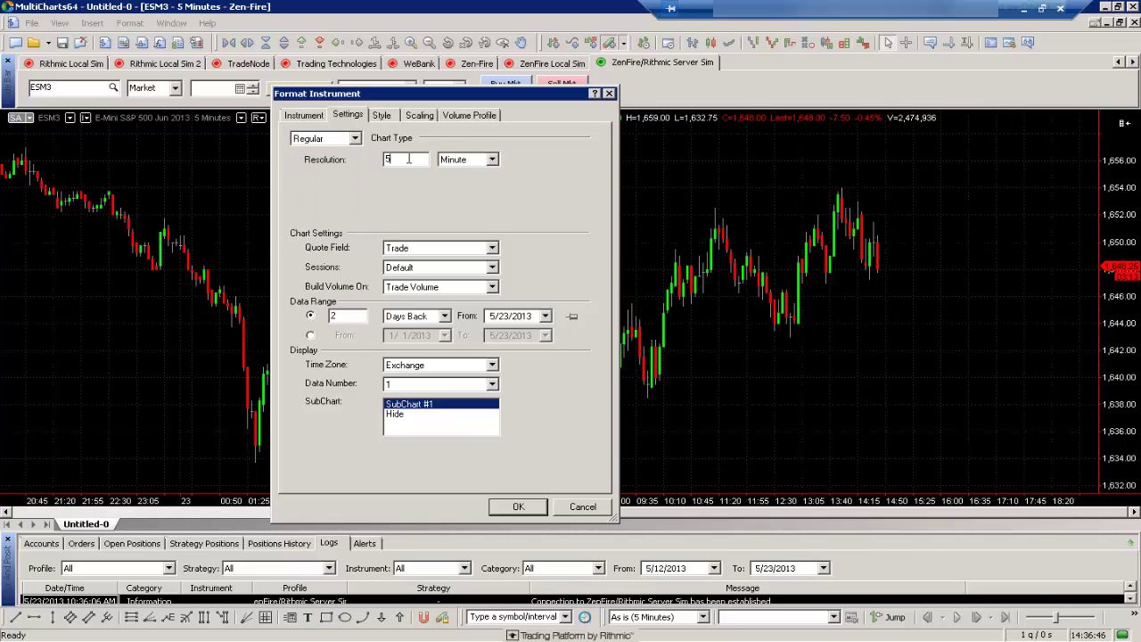
{"action": "left_click_drag", "start_coordinate": [408, 158], "coordinate": [377, 161]}
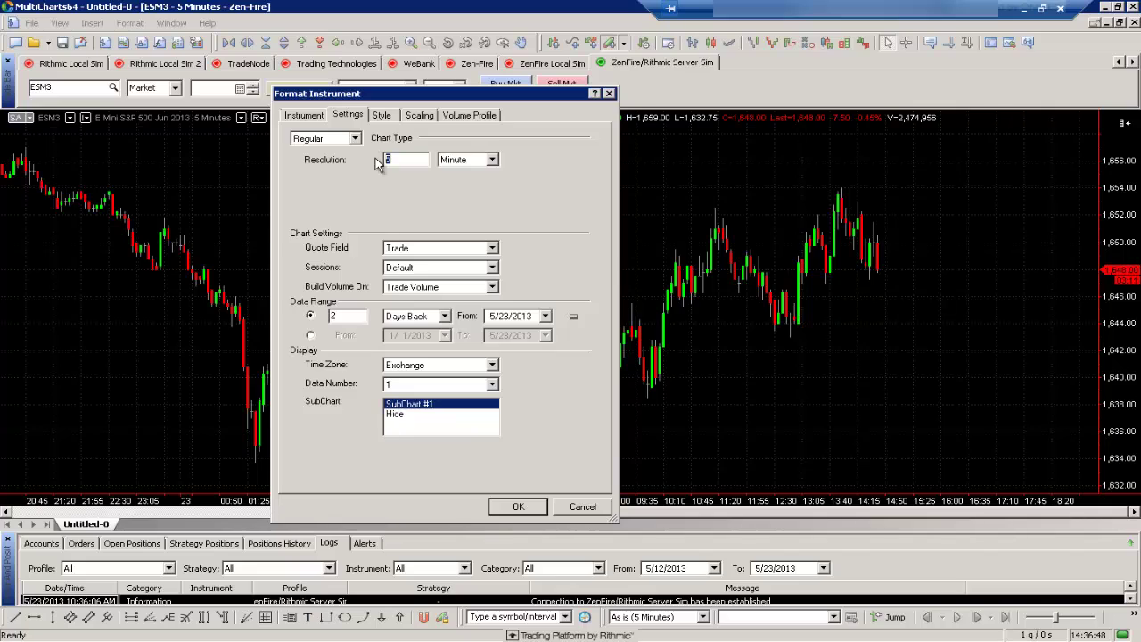
{"action": "type", "text": "1"}
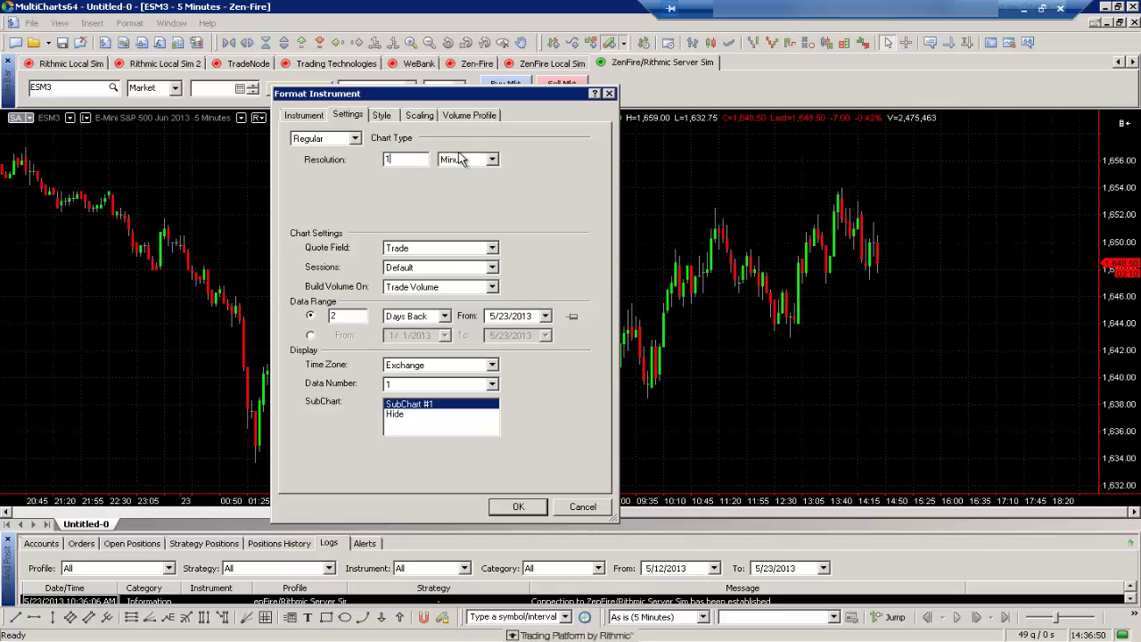
{"action": "left_click", "coordinate": [492, 160]}
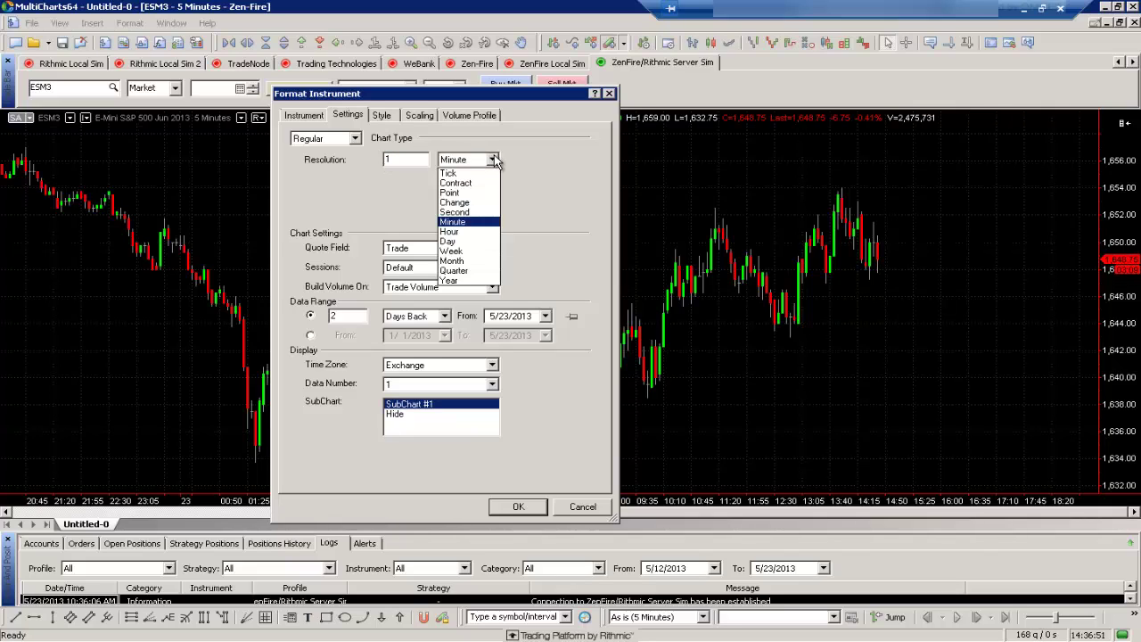
{"action": "left_click", "coordinate": [465, 222]}
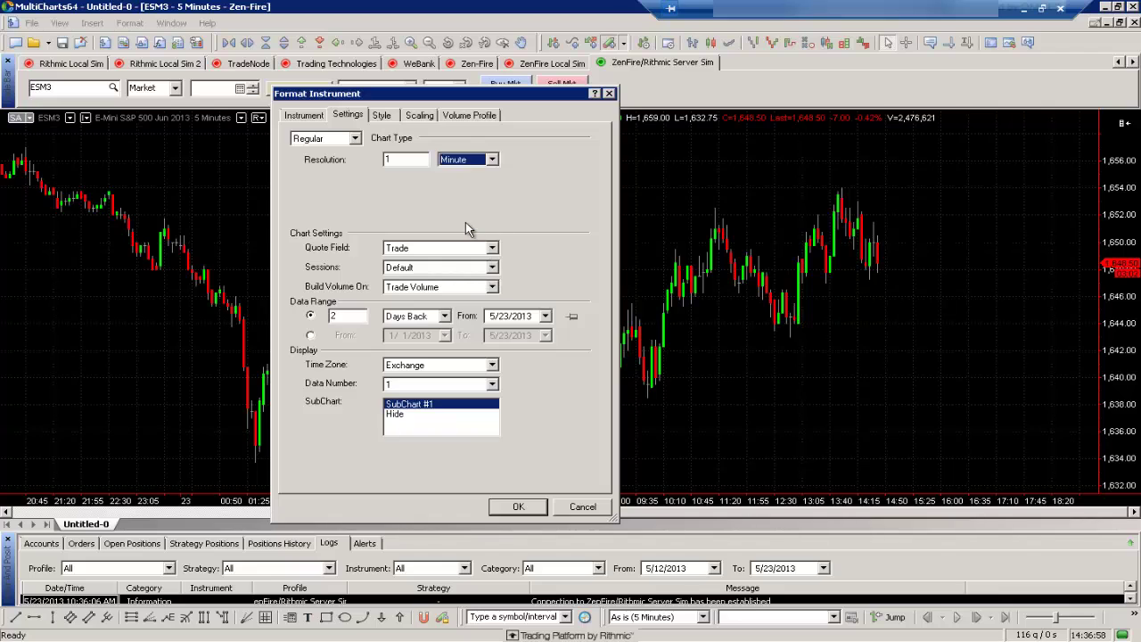
{"action": "key", "text": "shift+Tab"}
{"action": "key", "text": "shift+Tab"}
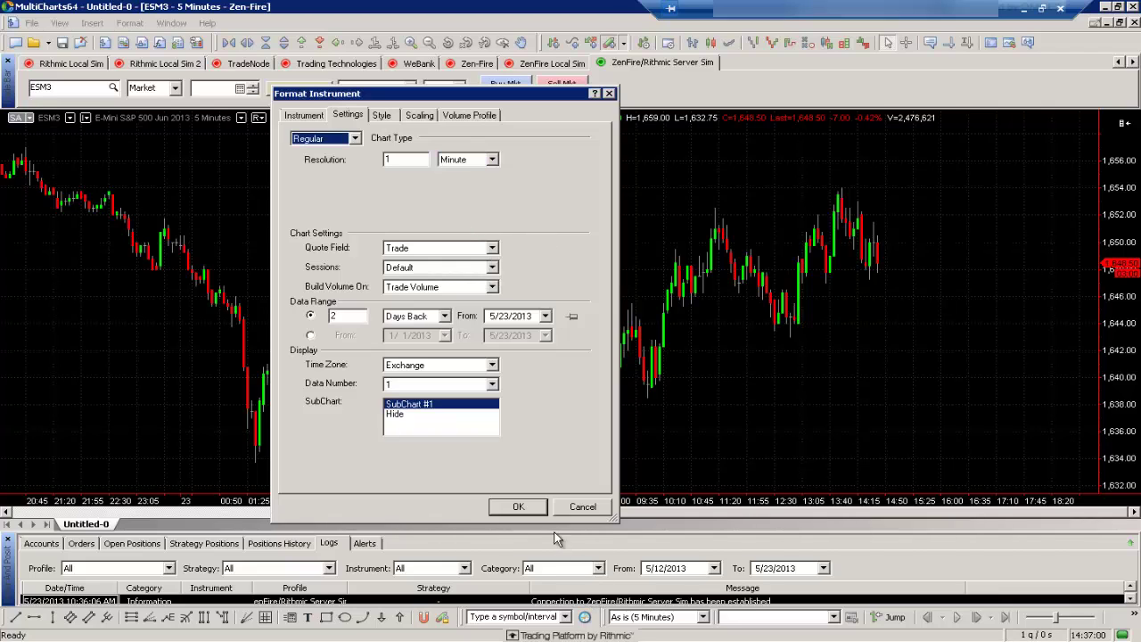
{"action": "left_click", "coordinate": [535, 508]}
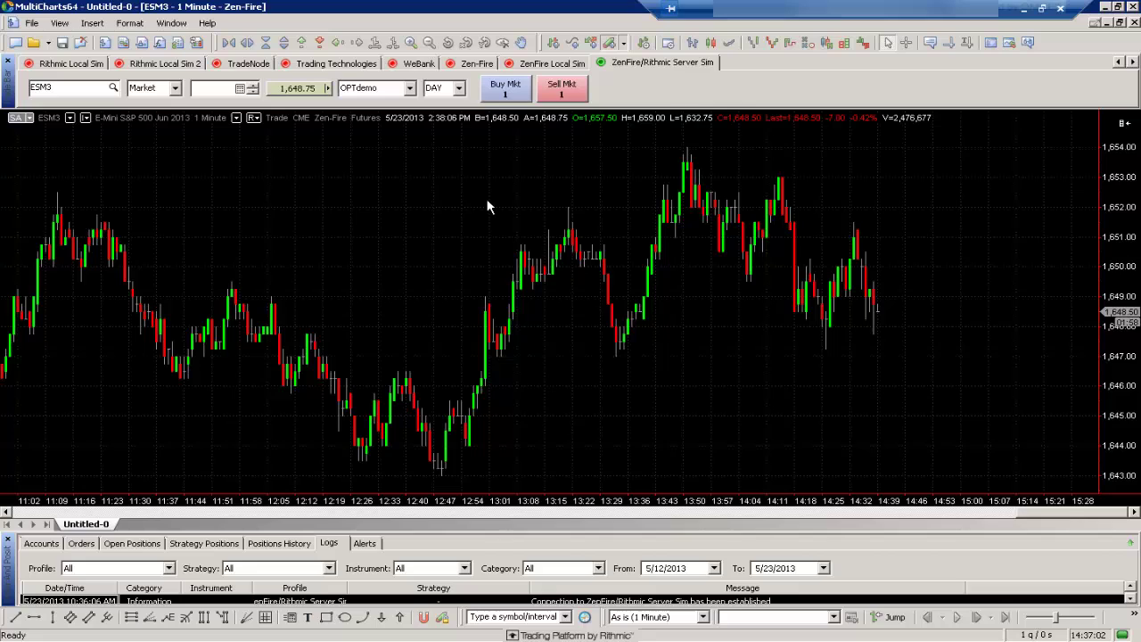